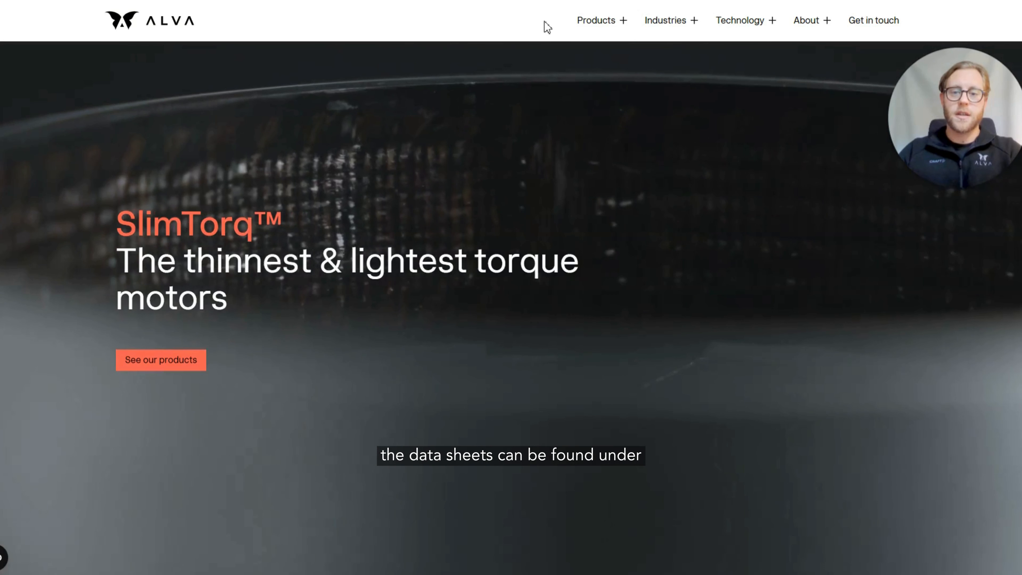
Open the Product Selector and limit the motors to 80 mm maximum outer diameter, 25 mm maximum axial length and 300 g maximum weight
{"action": "left_click", "coordinate": [599, 24]}
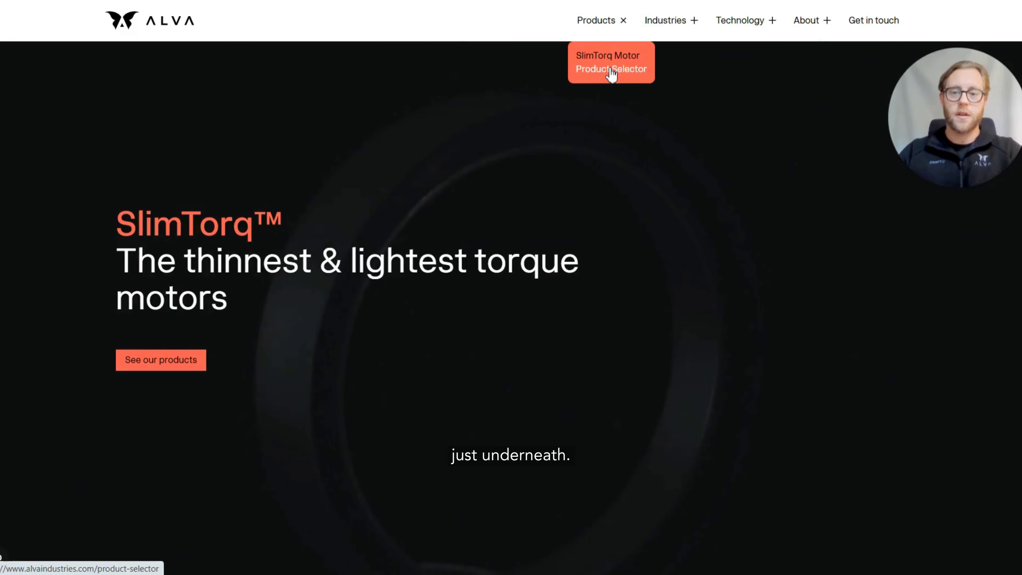
{"action": "left_click", "coordinate": [610, 72]}
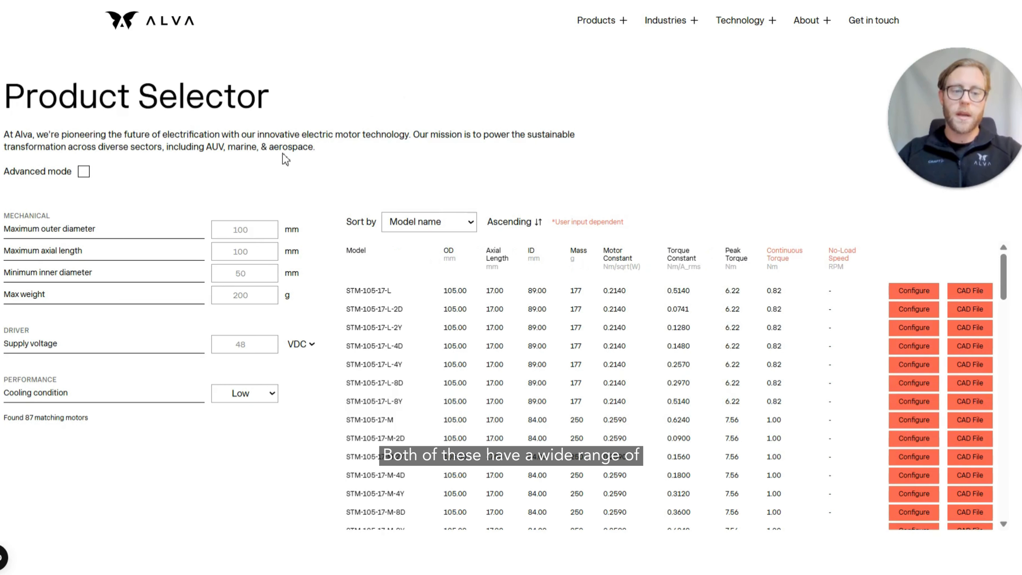
{"action": "left_click", "coordinate": [242, 233]}
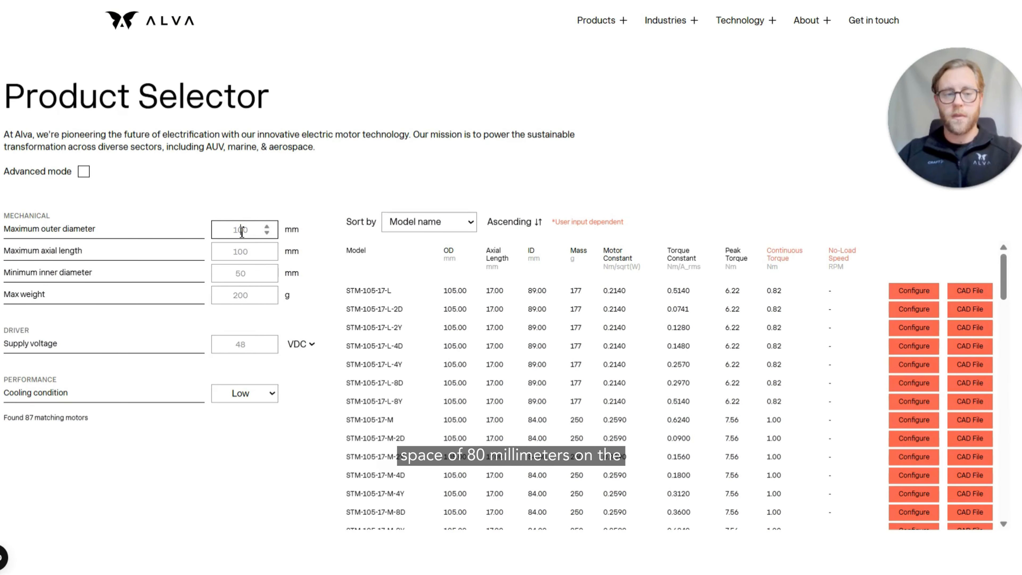
{"action": "type", "text": "80"}
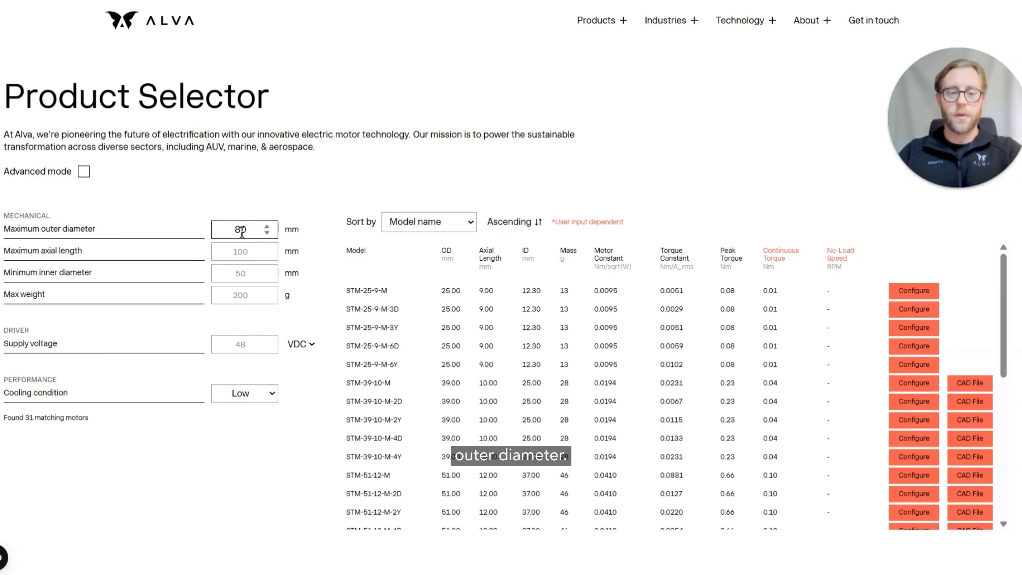
{"action": "left_click", "coordinate": [240, 251]}
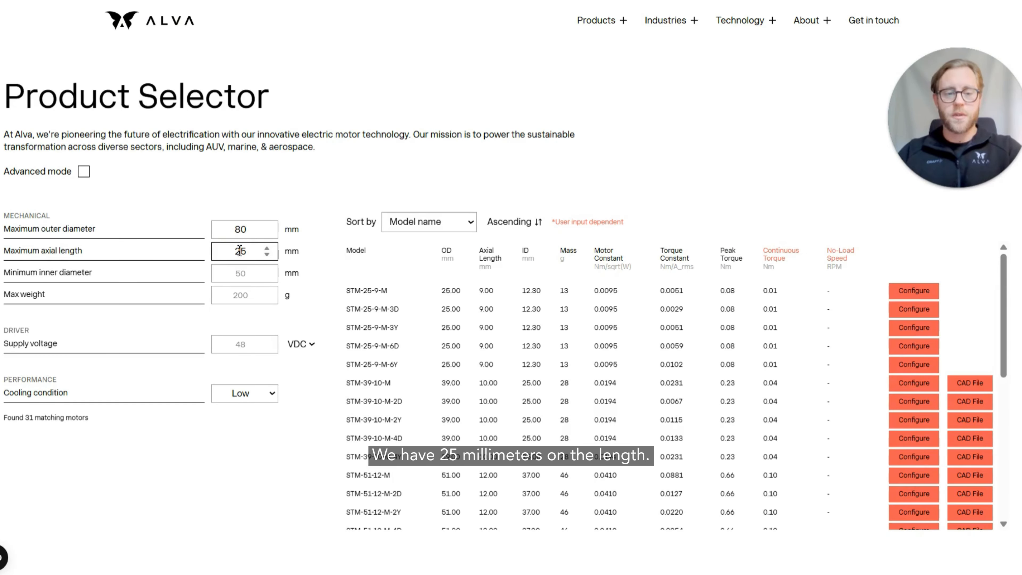
{"action": "type", "text": "25"}
{"action": "left_click", "coordinate": [244, 294]}
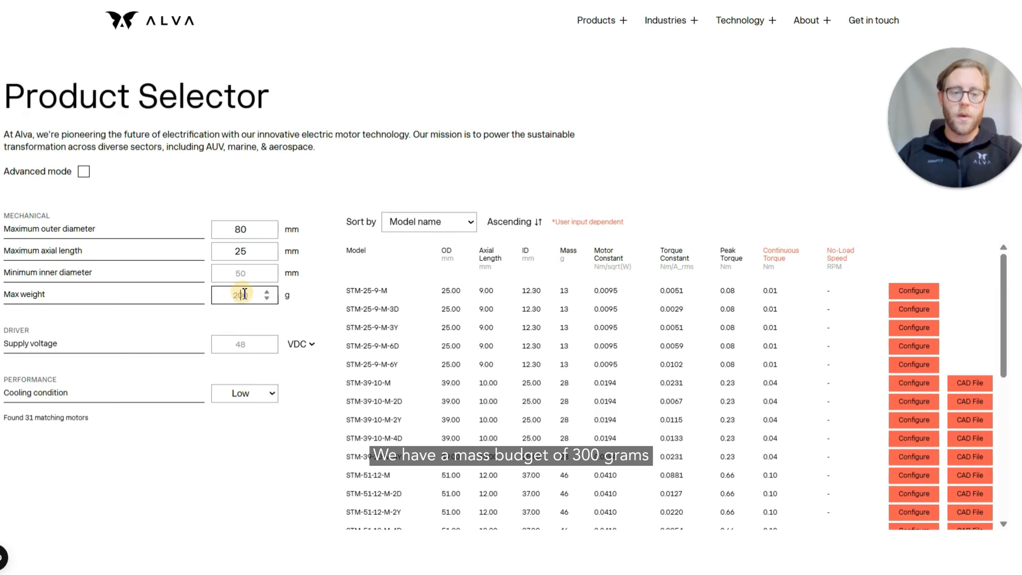
{"action": "type", "text": "300"}
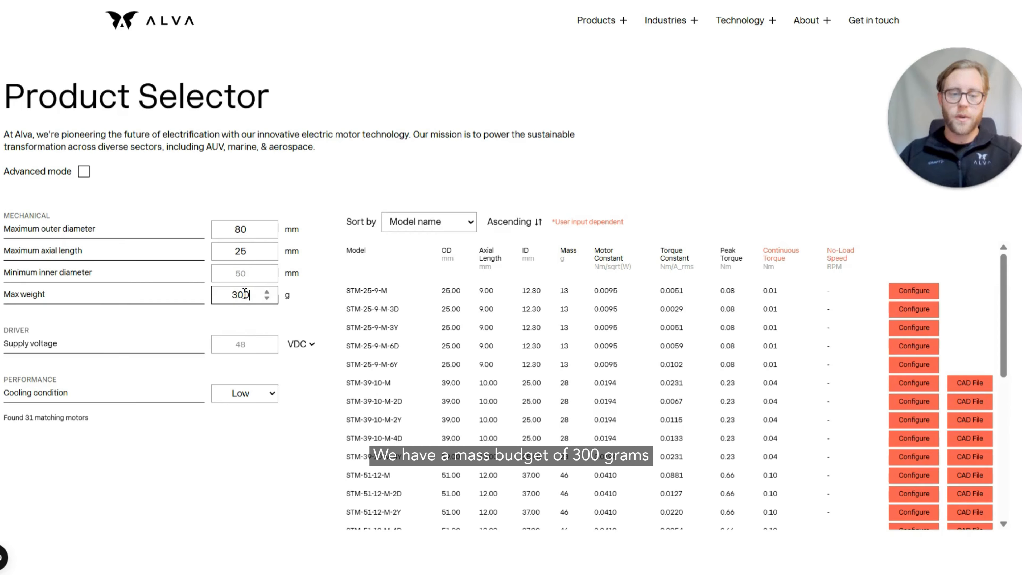
Set the driver's supply voltage to 24 VDC in the motor filters
{"action": "left_click", "coordinate": [243, 343]}
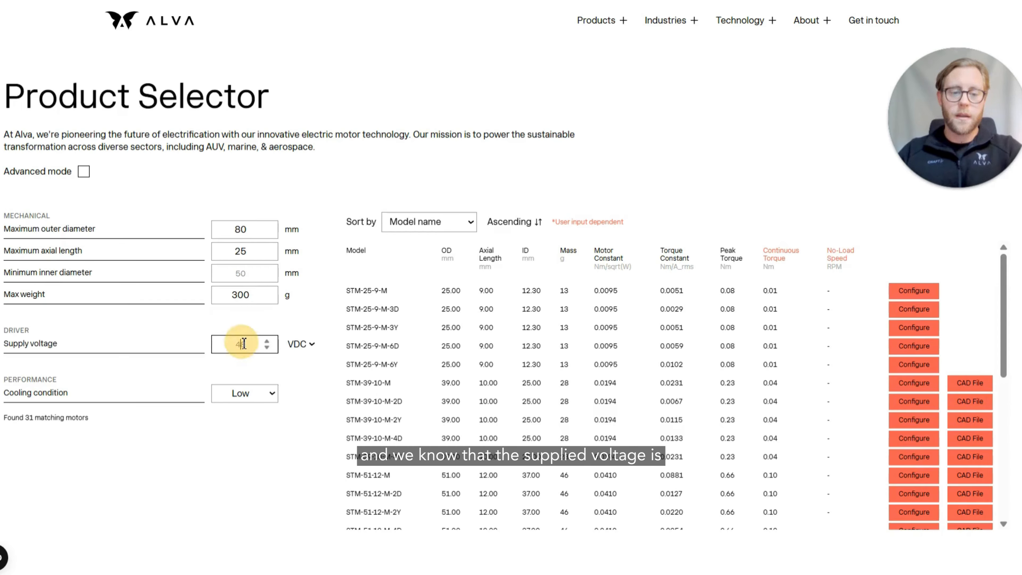
{"action": "type", "text": "2"}
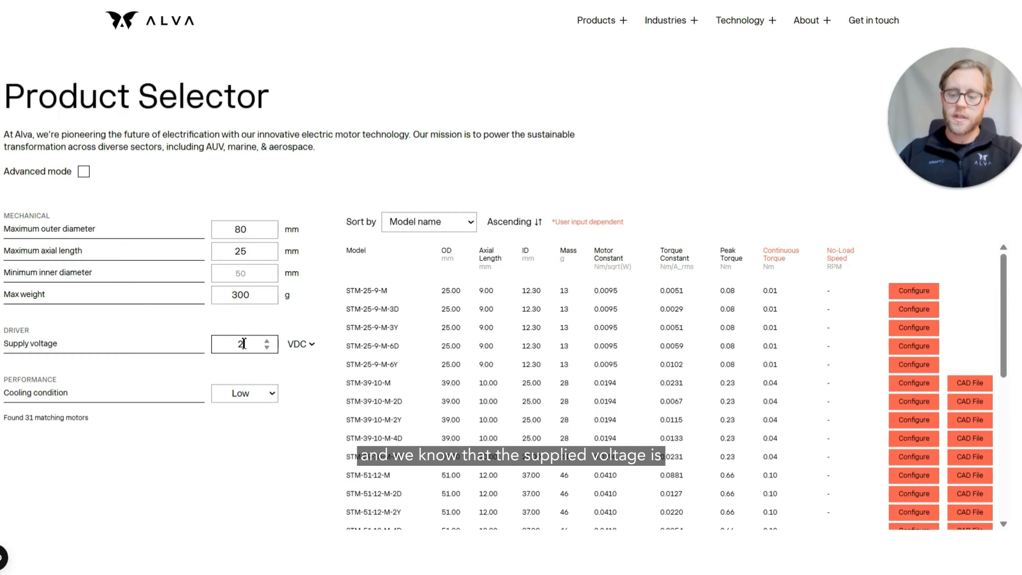
{"action": "type", "text": "4"}
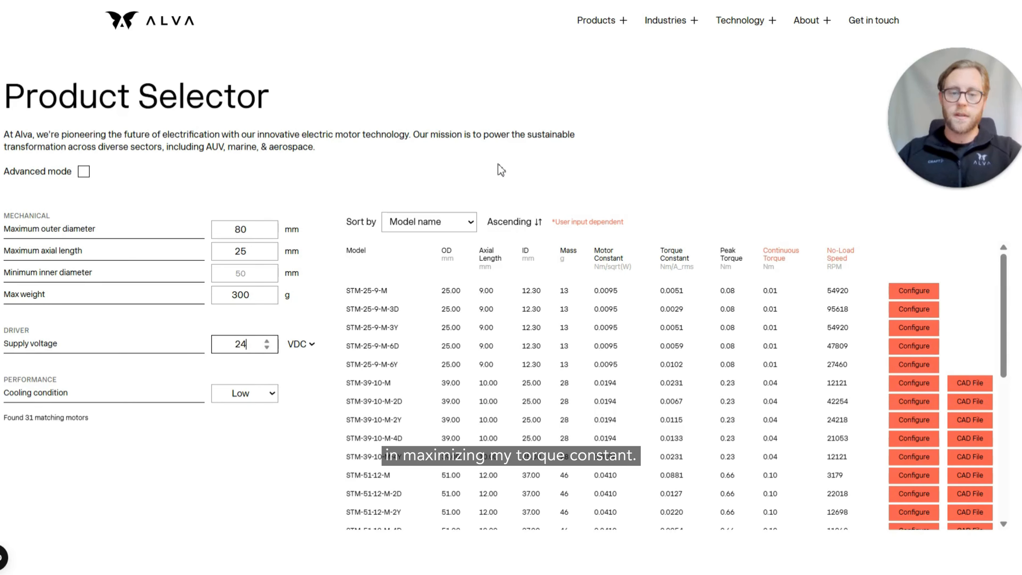
Sort the matching motors by torque constant in descending order
{"action": "left_click", "coordinate": [470, 228]}
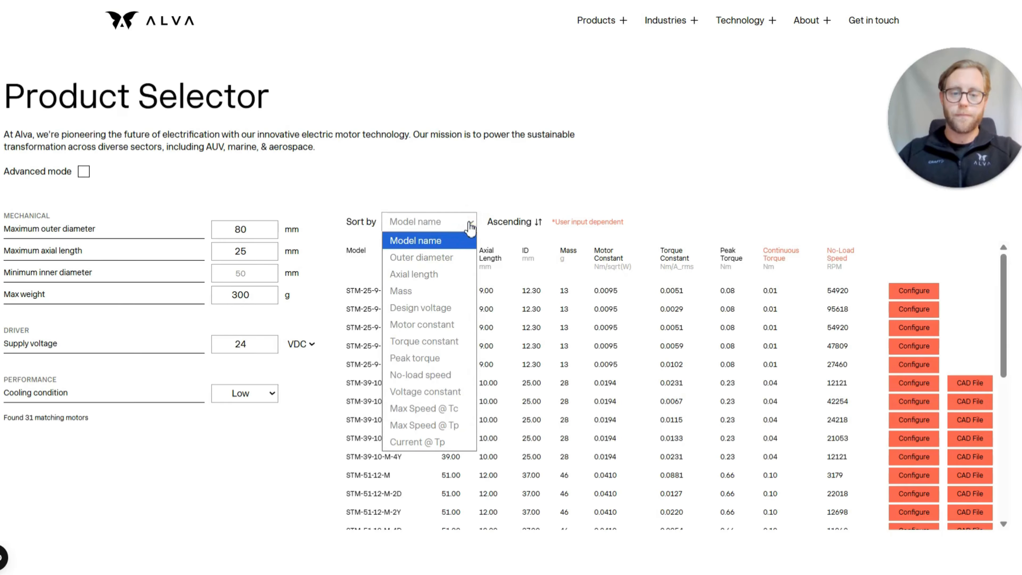
{"action": "left_click", "coordinate": [442, 337]}
{"action": "left_click", "coordinate": [502, 236]}
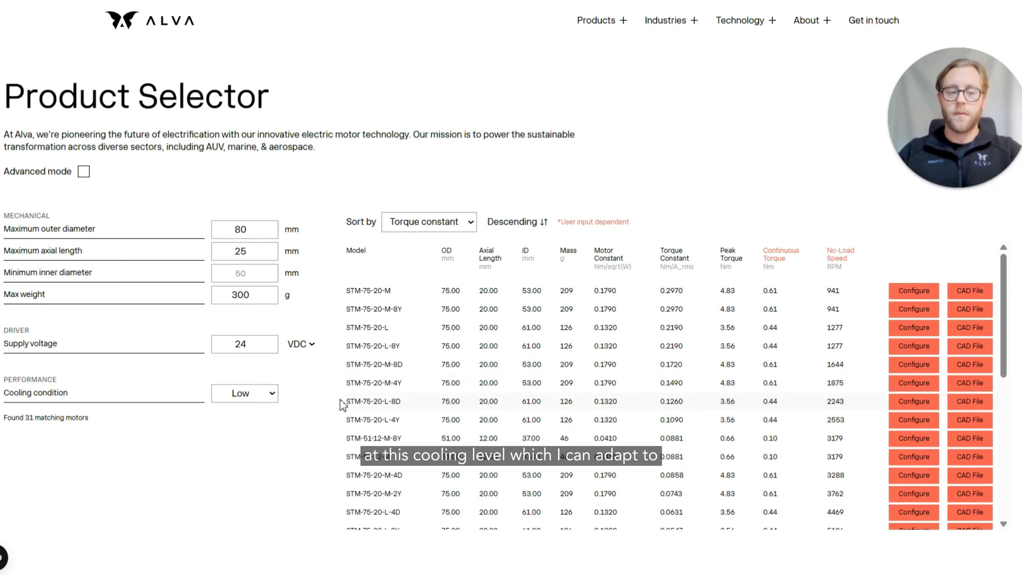
Try the Medium cooling condition for the listed motors, ending with the cooling condition set to High
{"action": "left_click", "coordinate": [274, 393]}
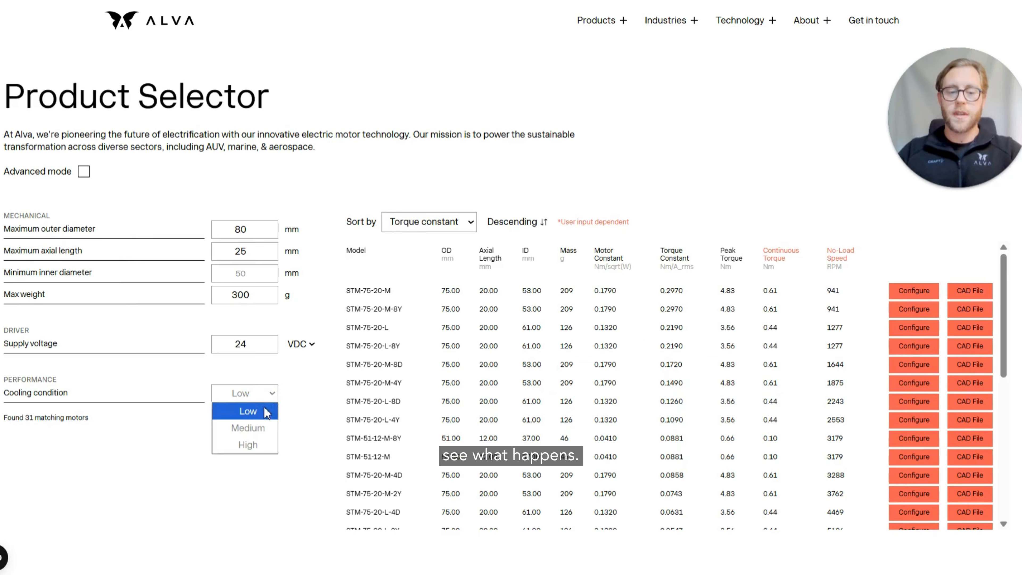
{"action": "left_click", "coordinate": [262, 429]}
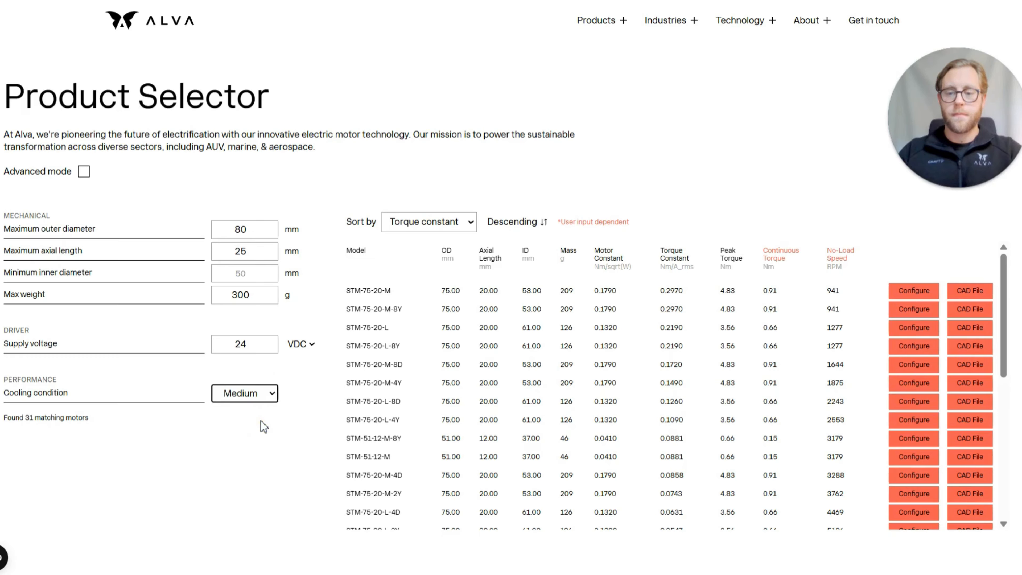
{"action": "left_click", "coordinate": [273, 393]}
{"action": "left_click", "coordinate": [261, 444]}
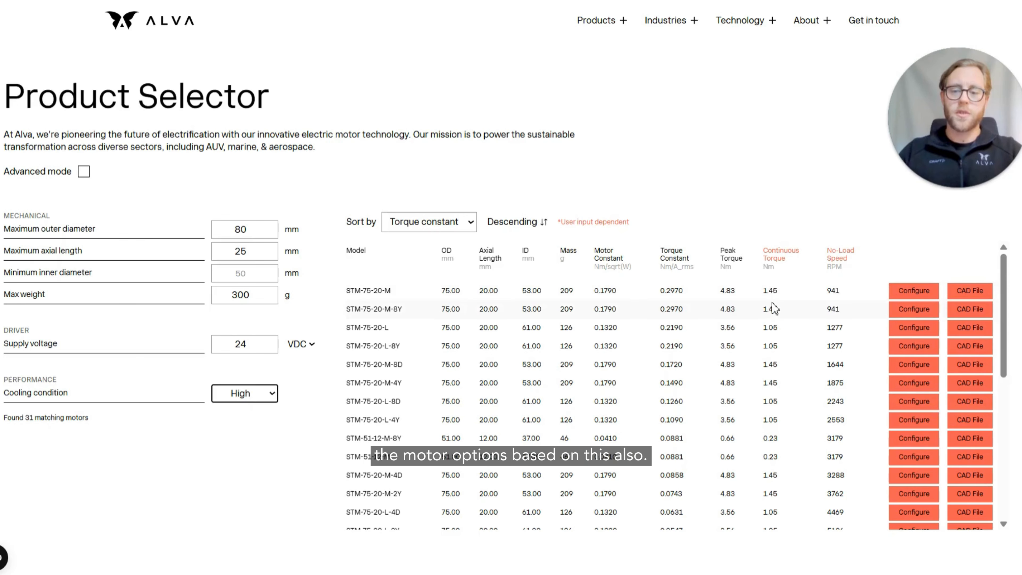
Enable advanced mode and set the required continuous torque, Tc, to 2 Nm
{"action": "left_click", "coordinate": [86, 173]}
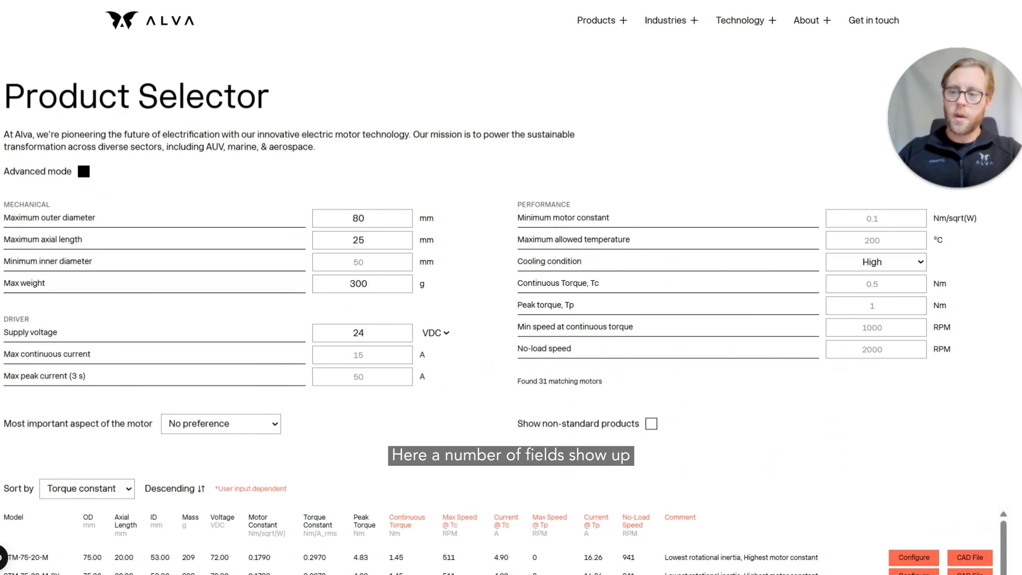
{"action": "scroll", "coordinate": [1021, 200], "scroll_direction": "down", "scroll_amount": 2}
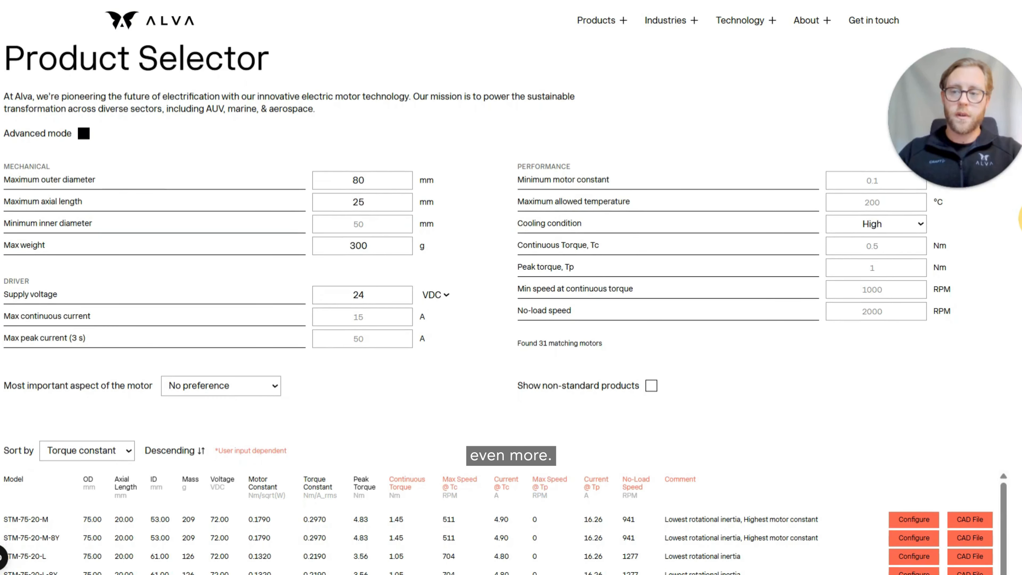
{"action": "scroll", "coordinate": [511, 282], "scroll_direction": "down", "scroll_amount": 1}
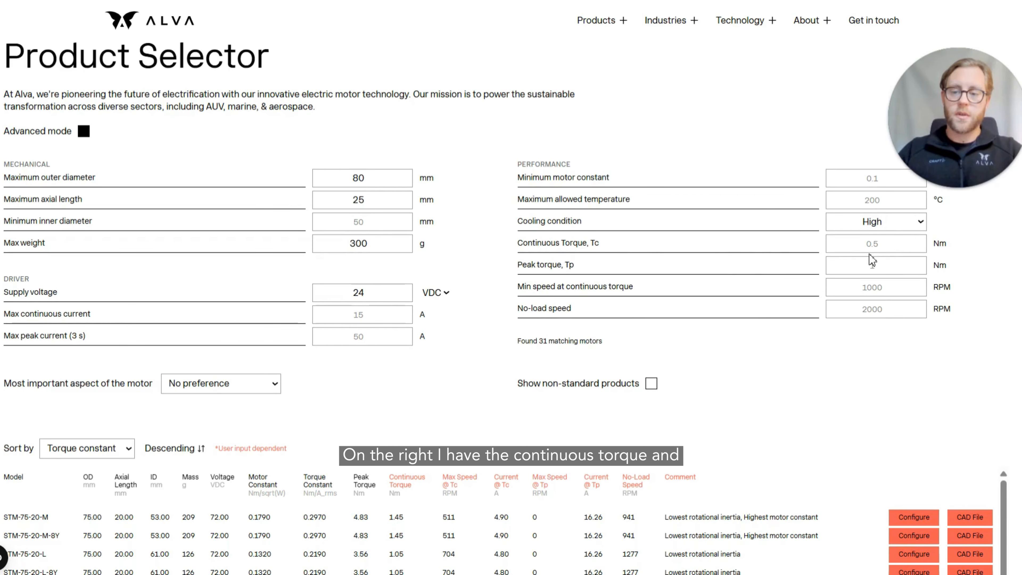
{"action": "left_click", "coordinate": [879, 247]}
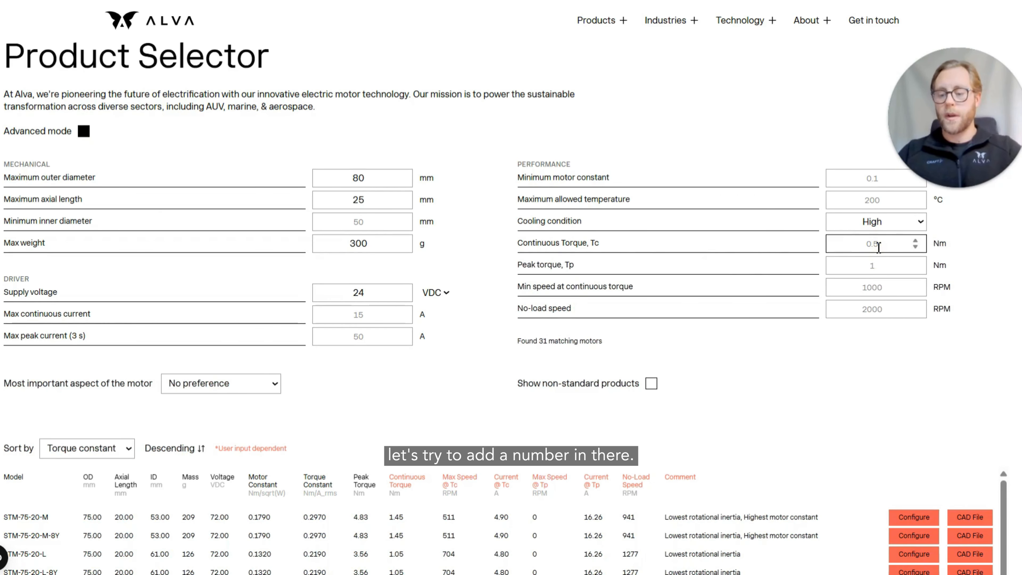
{"action": "type", "text": "2"}
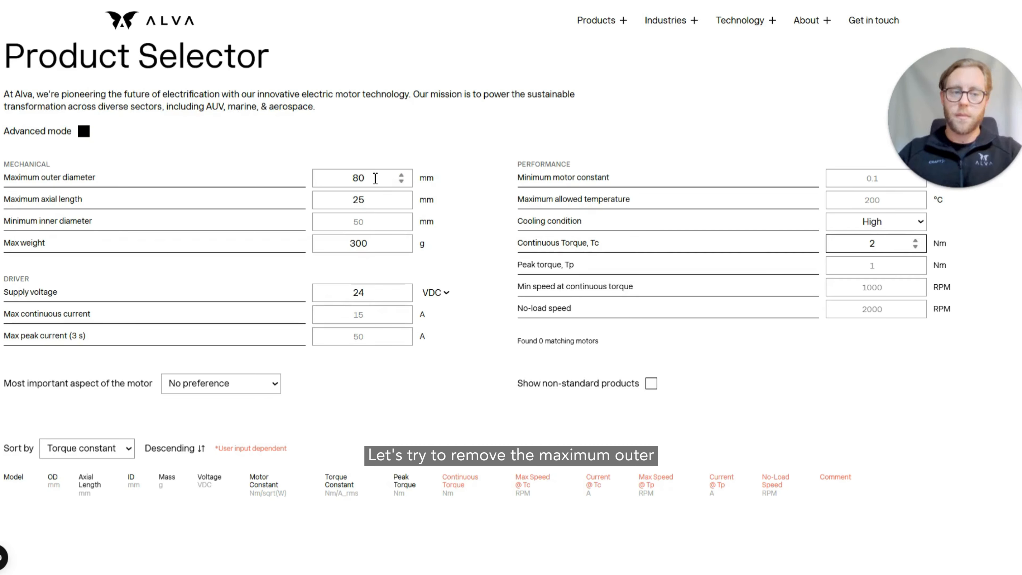
Remove the maximum outer diameter limit and raise the supply voltage to 36 VDC, ending at 48 VDC
{"action": "double_click", "coordinate": [322, 176]}
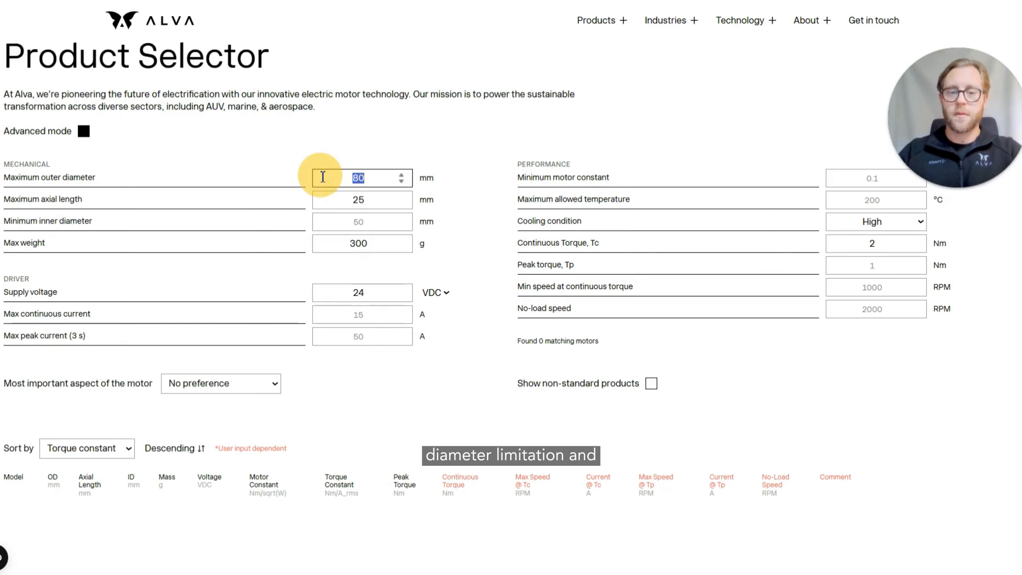
{"action": "key", "text": "BackSpace"}
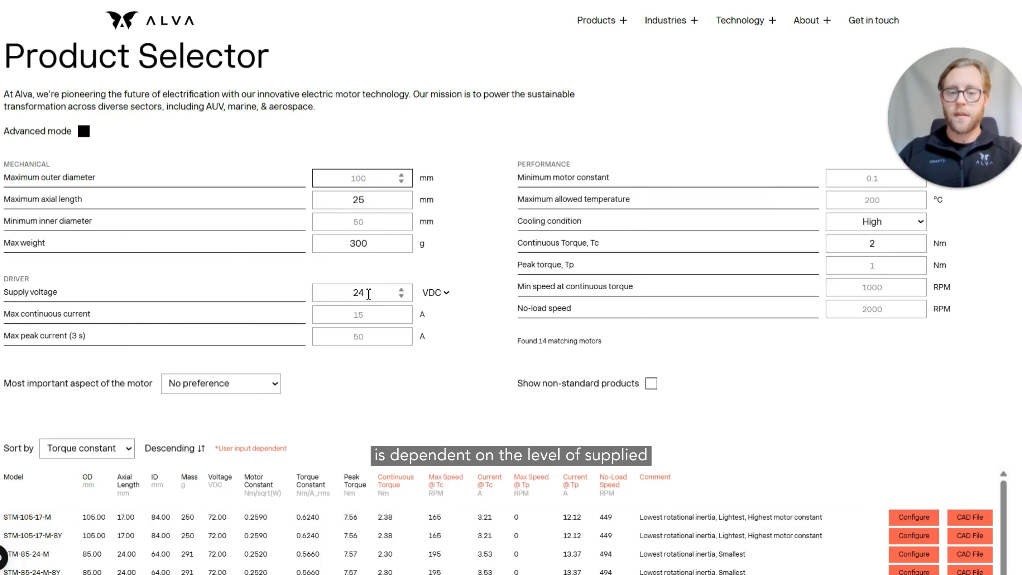
{"action": "double_click", "coordinate": [347, 293]}
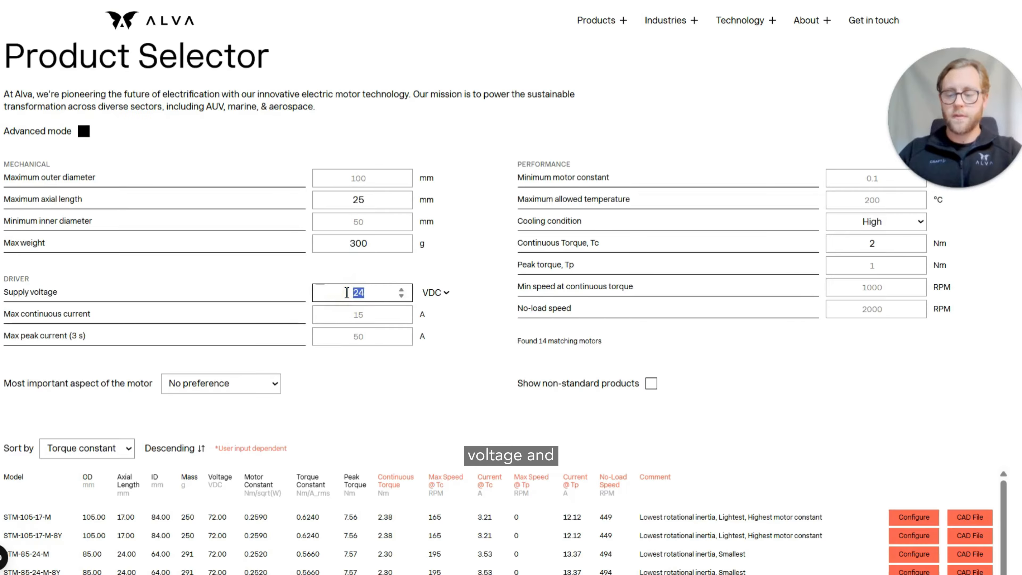
{"action": "type", "text": "36"}
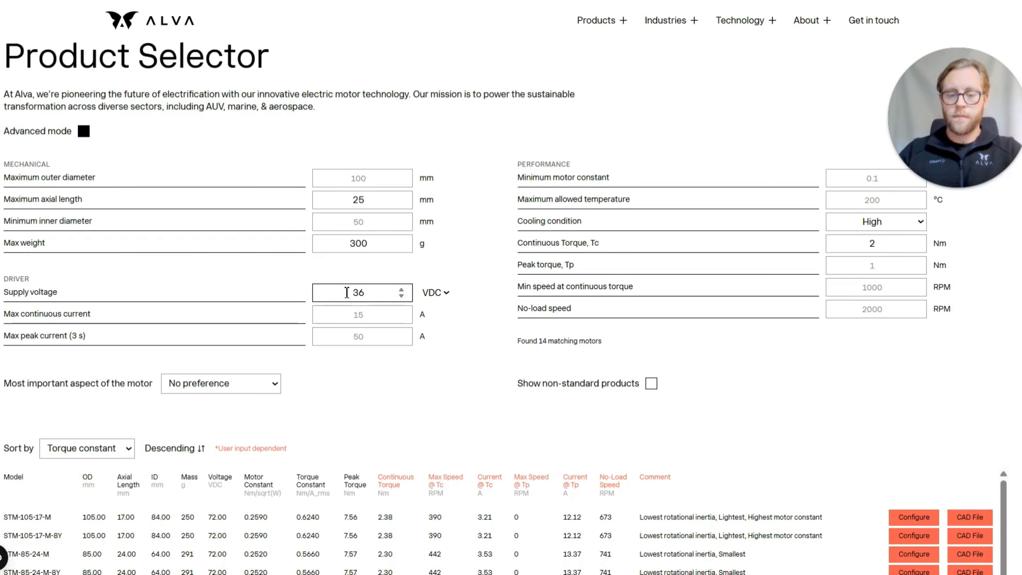
{"action": "left_click_drag", "start_coordinate": [373, 292], "coordinate": [346, 295]}
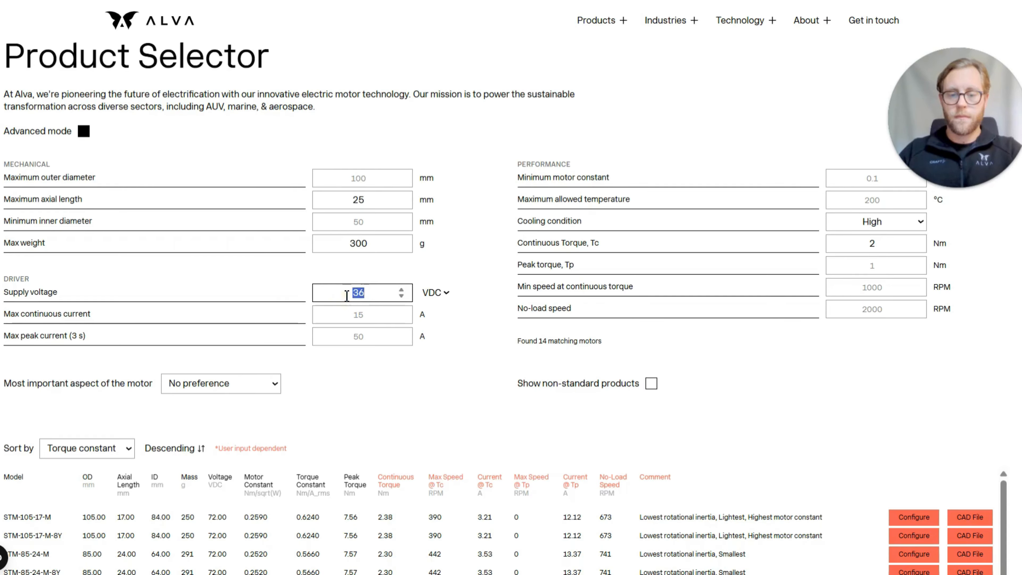
{"action": "type", "text": "48"}
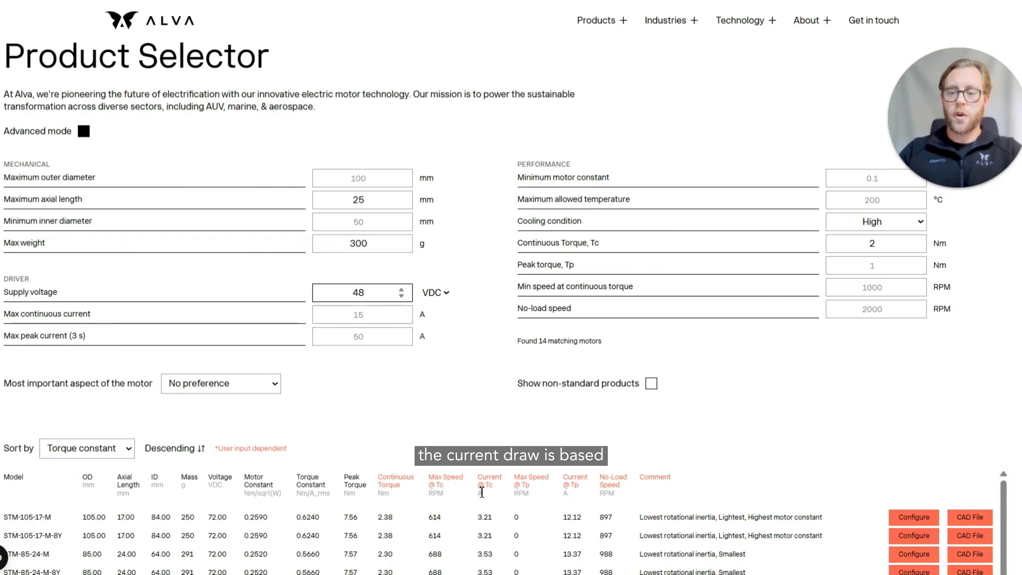
Open the continuous torque, Tc, requirement for editing
{"action": "left_click", "coordinate": [886, 245]}
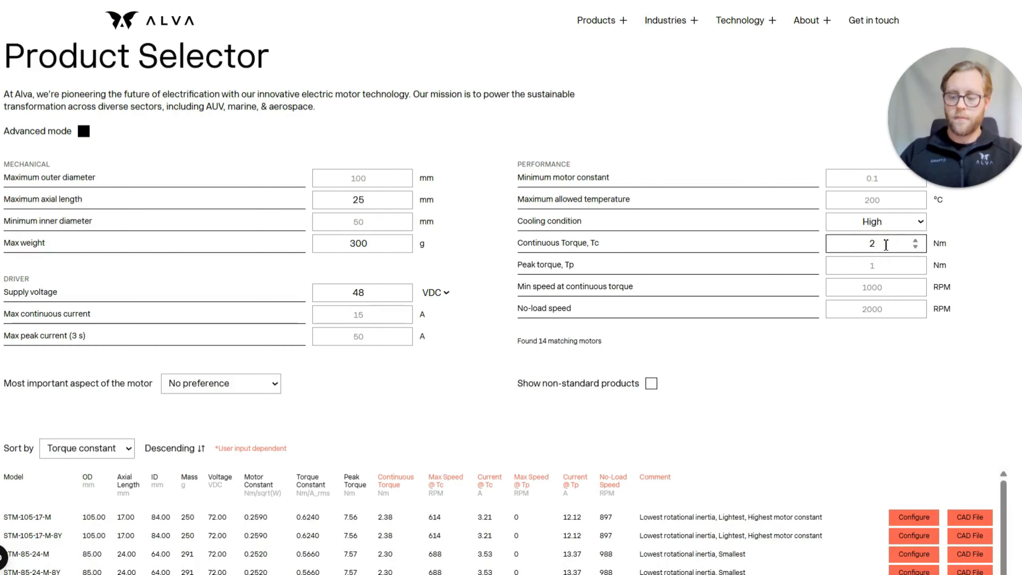